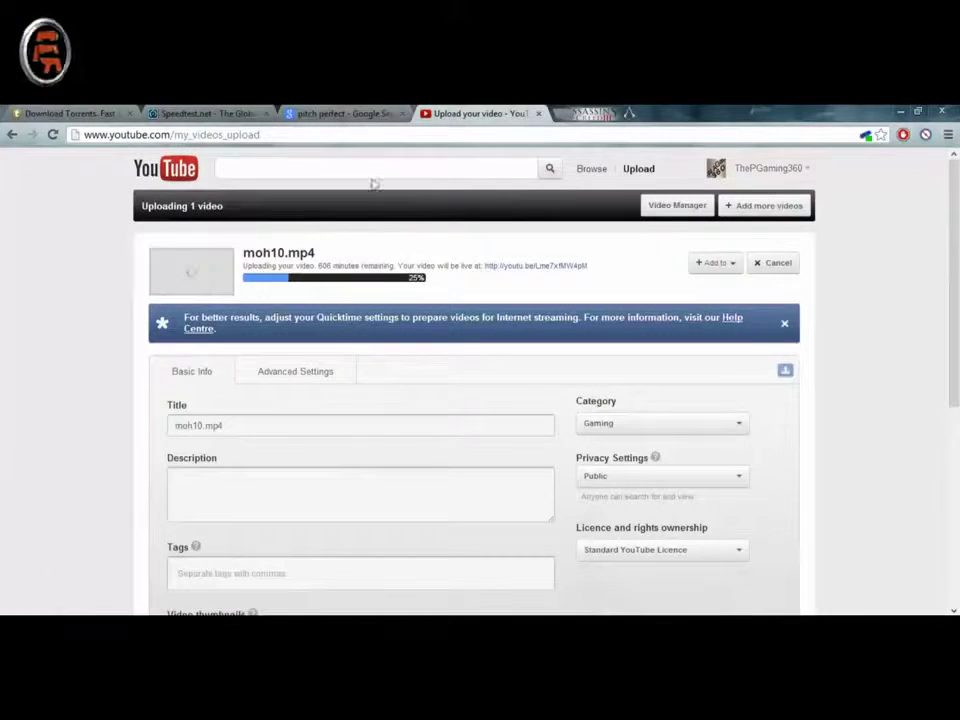
- In a new Chrome tab, search Google for 'game capture hd free download' to reach gamecapture.com
click(558, 113)
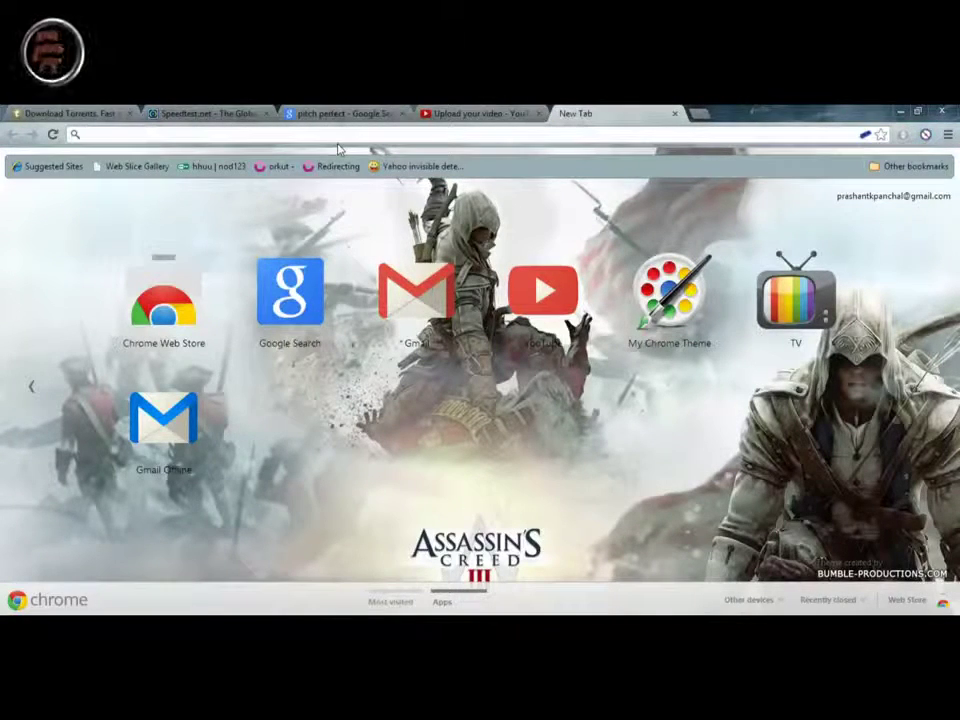
click(289, 295)
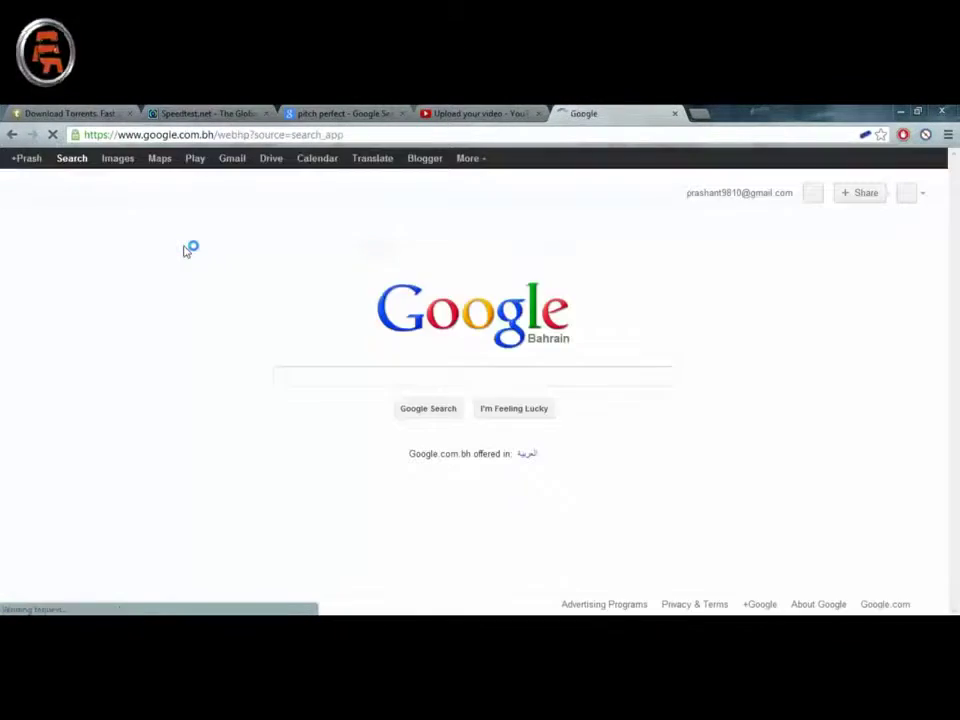
click(319, 370)
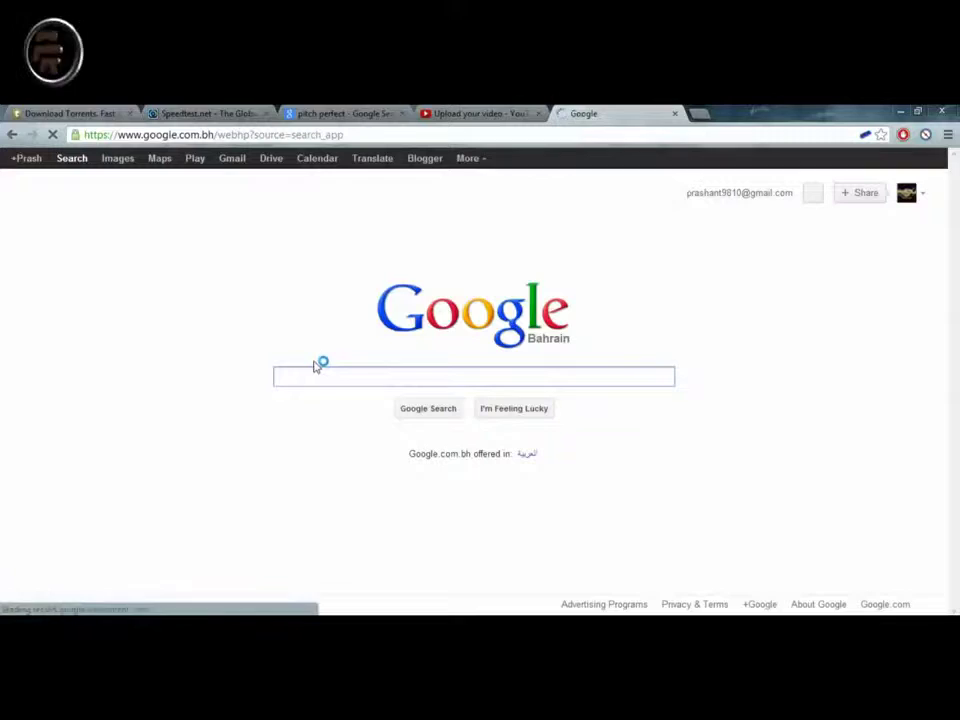
text(gamec)
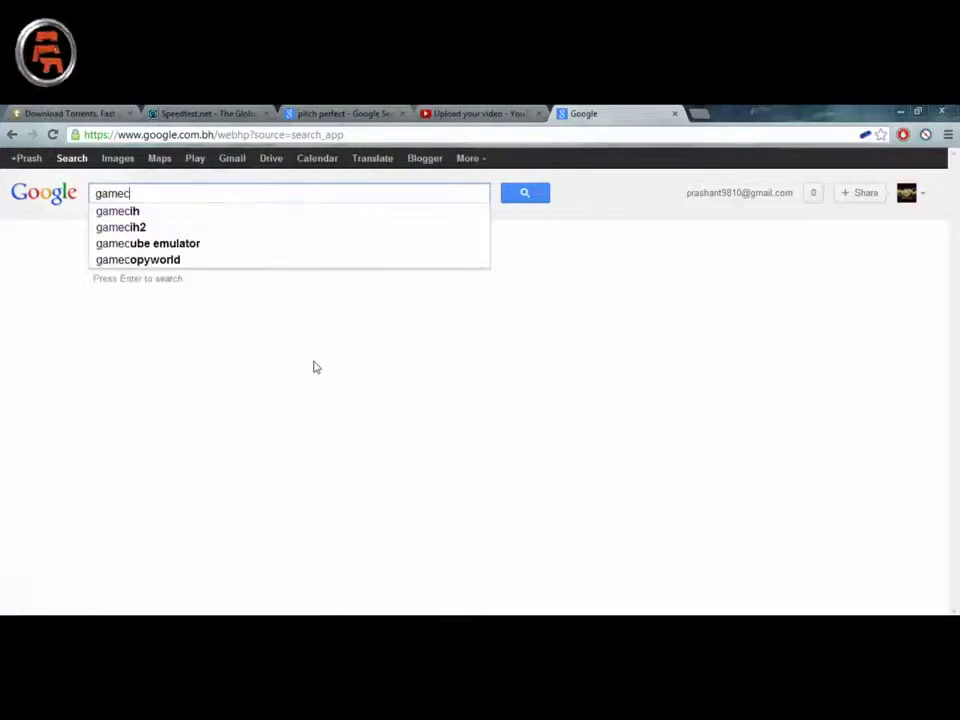
key(BackSpace)
text(ca)
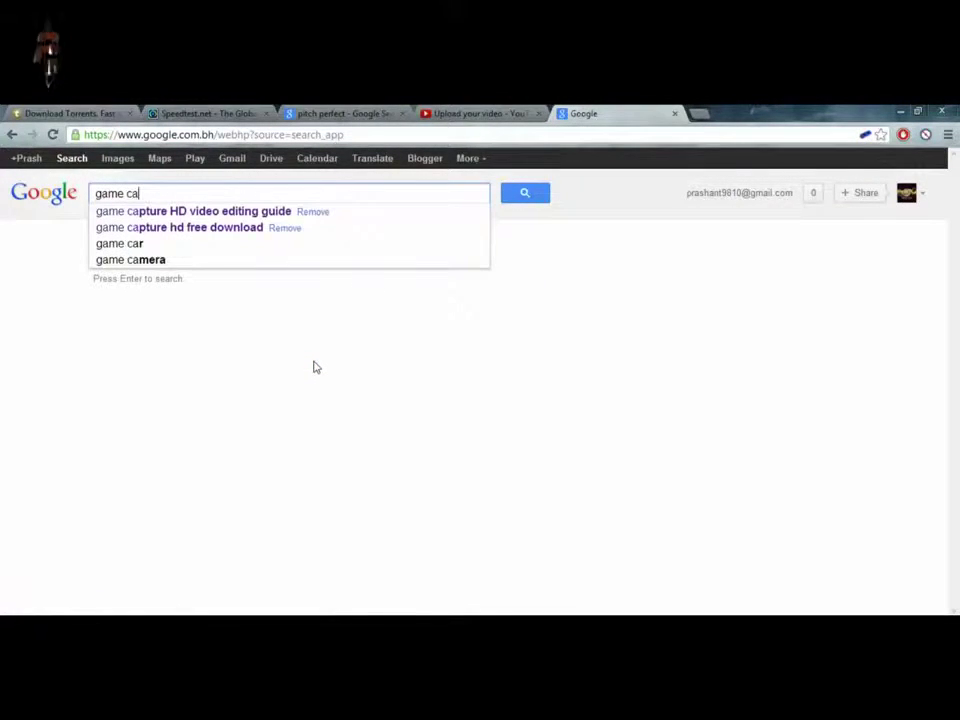
click(207, 228)
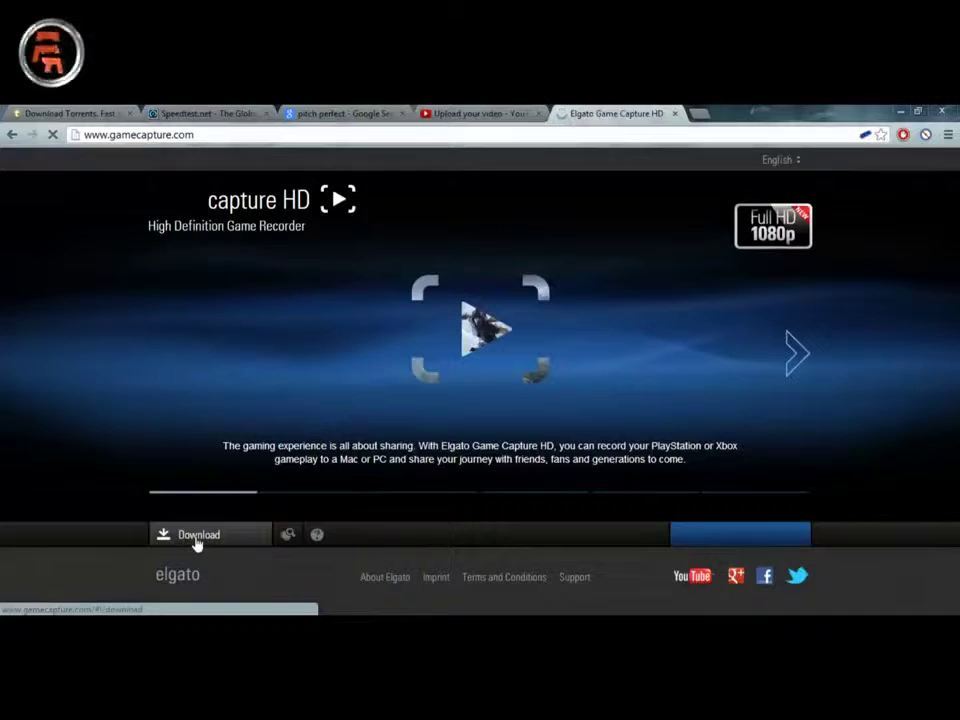
- Request the Windows download to bring up GameCaptureSetup_1.1 (24.30 MB)
click(197, 537)
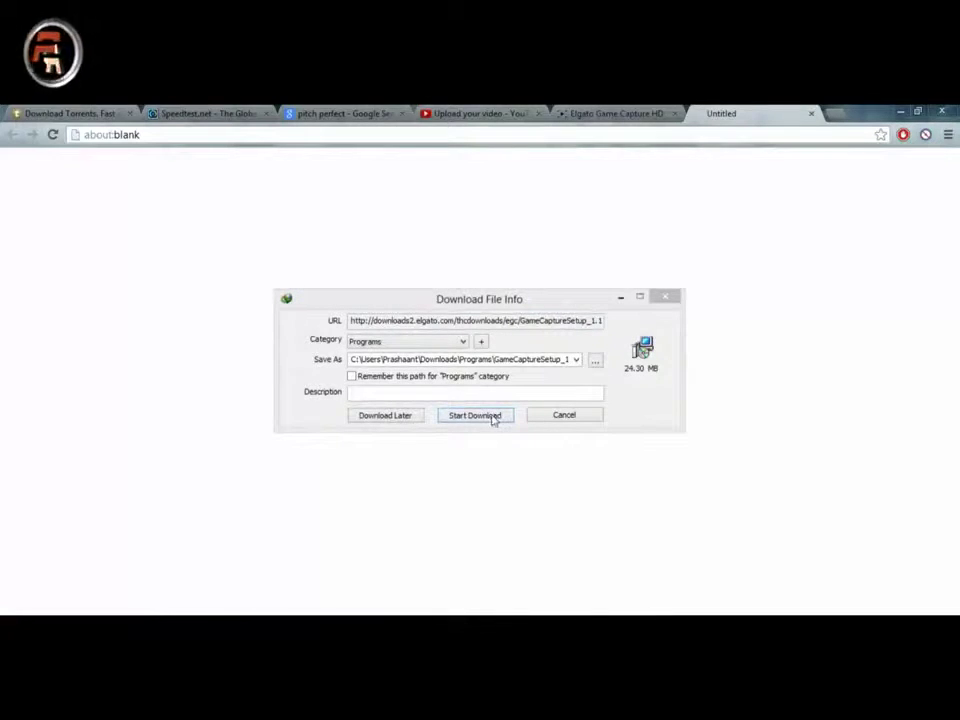
- Move the GameCaptureSetup download info dialog up, close it without downloading, and return to the Elgato page
drag(532, 305, 530, 254)
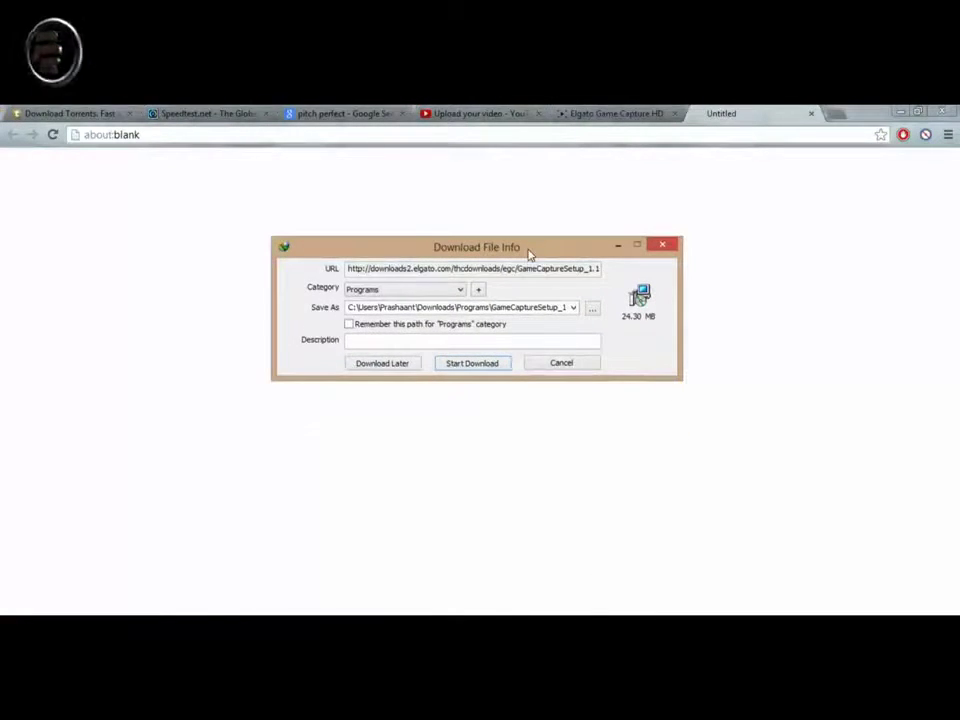
click(653, 249)
click(608, 118)
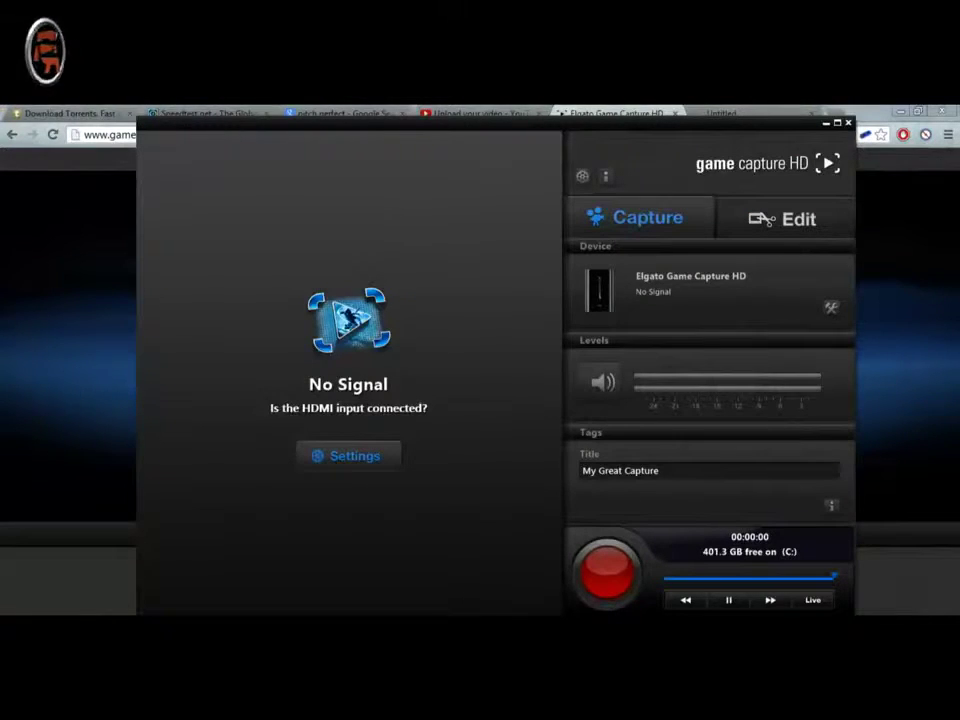
- Maximize the Game Capture HD window, which still shows No Signal
click(837, 124)
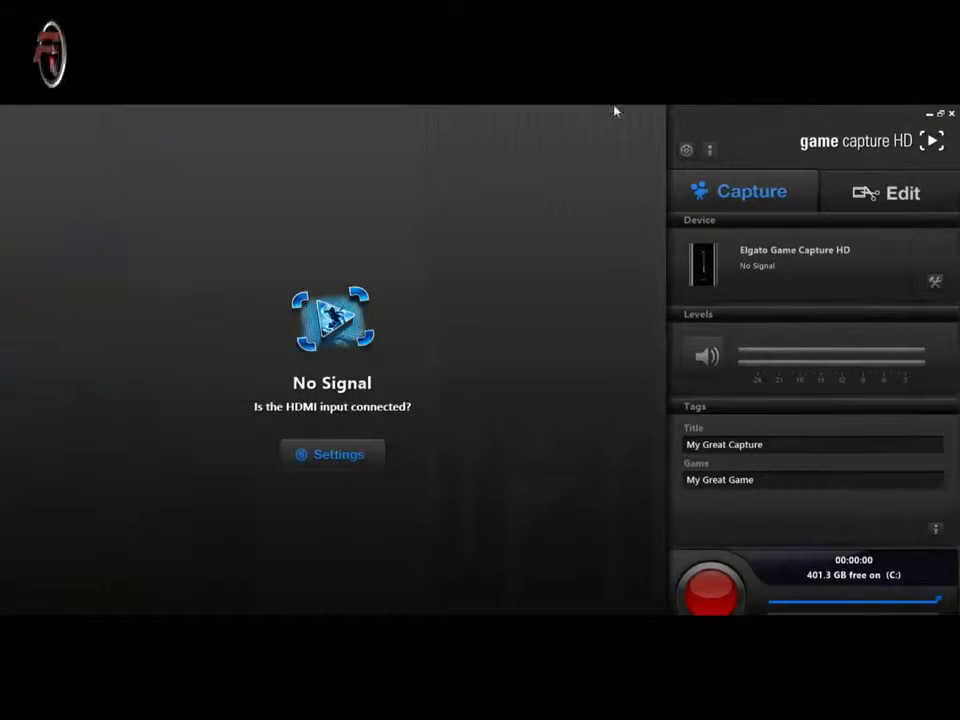
- Open the capture device settings, browse its tabs, and keep HDMI as the input source
click(935, 283)
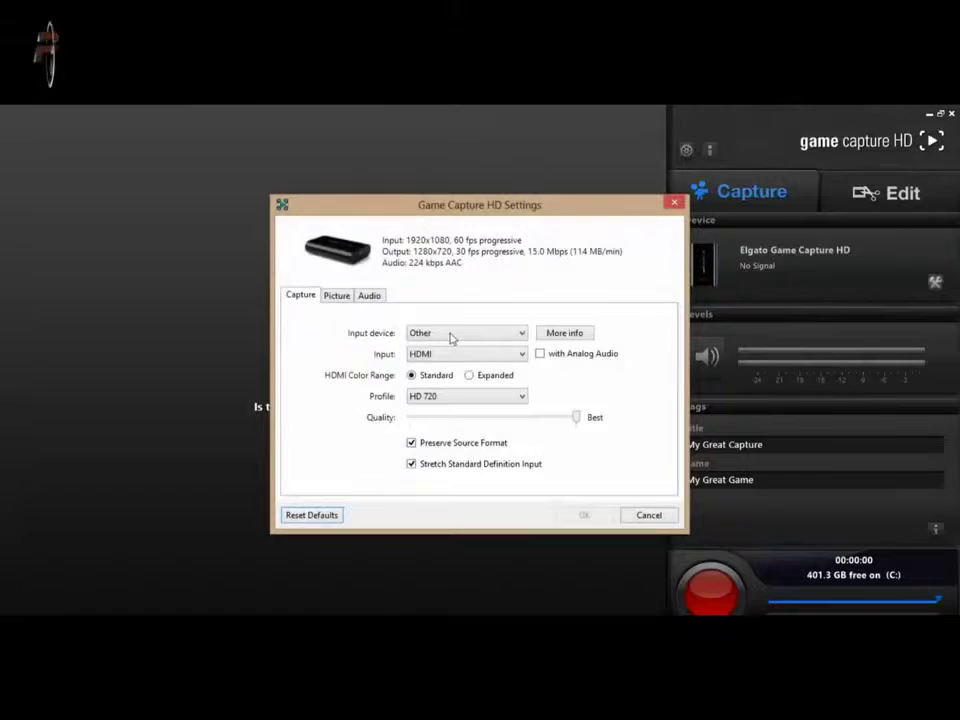
click(336, 296)
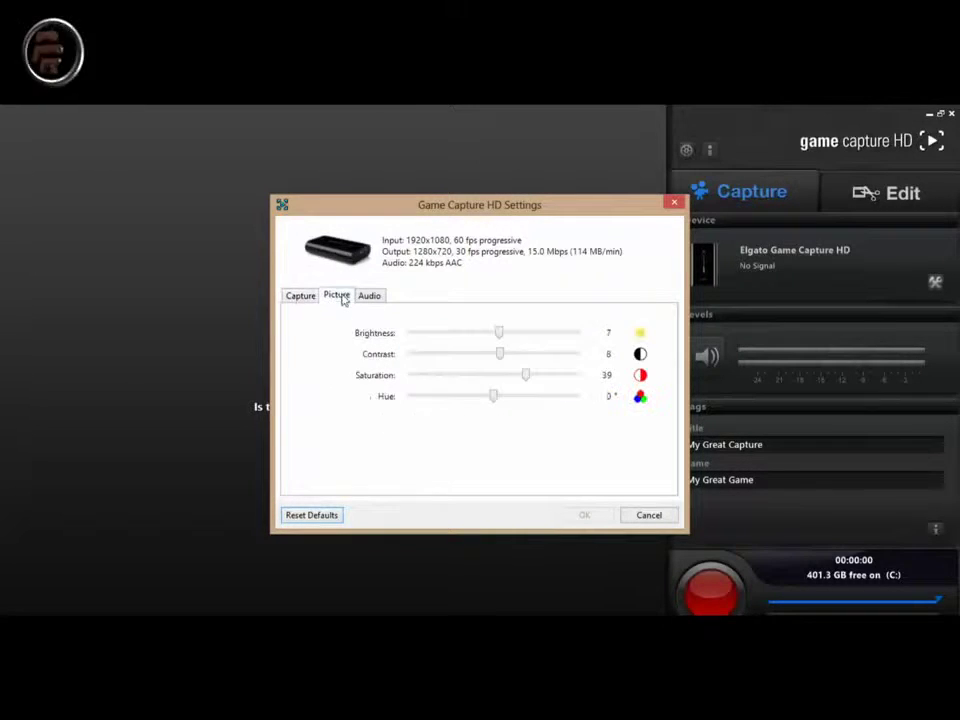
click(369, 296)
click(297, 298)
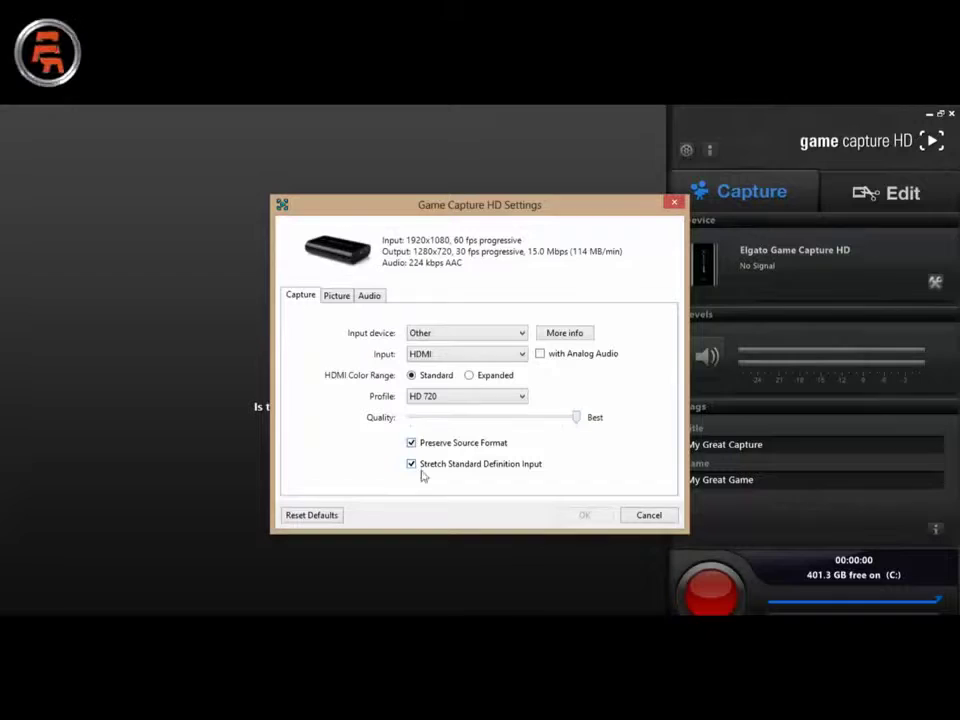
click(503, 356)
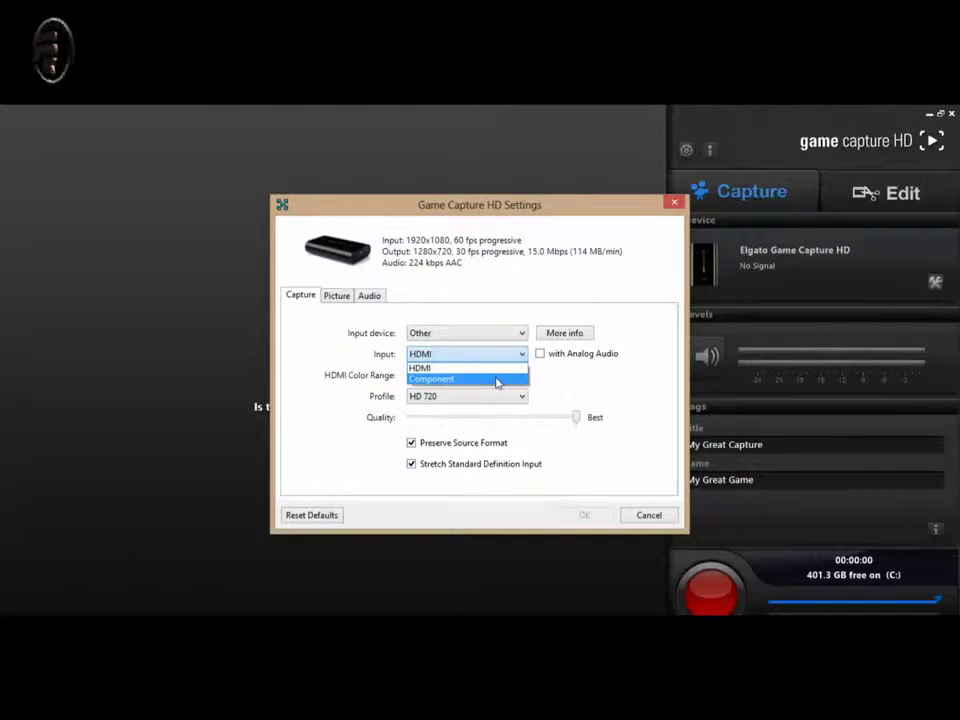
click(495, 369)
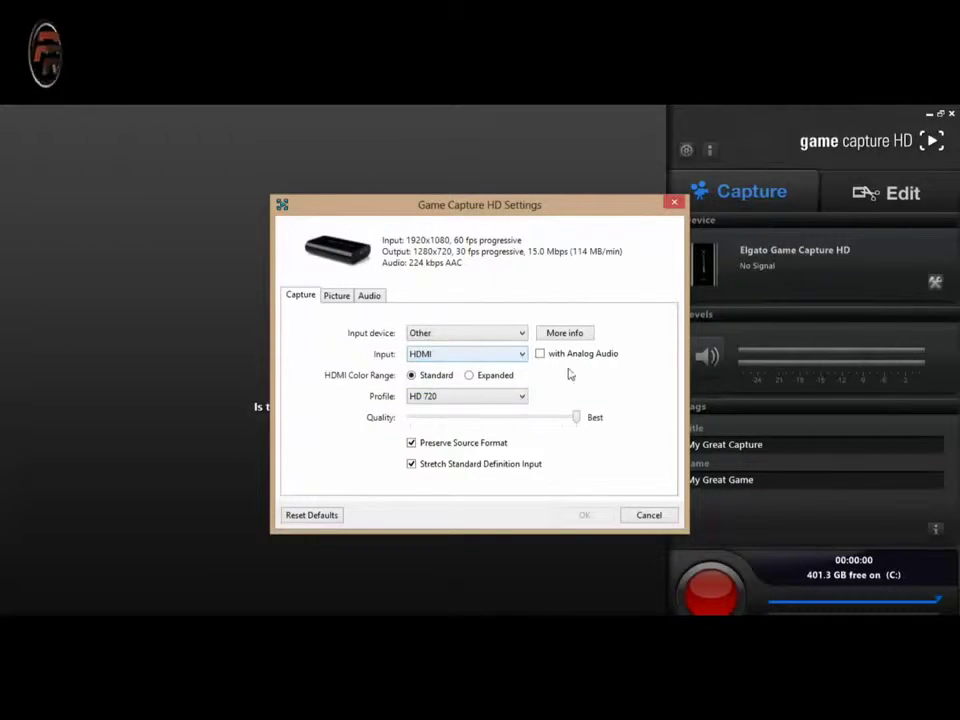
- Review brightness, contrast, saturation, hue and analog audio gain, then close the settings
click(340, 297)
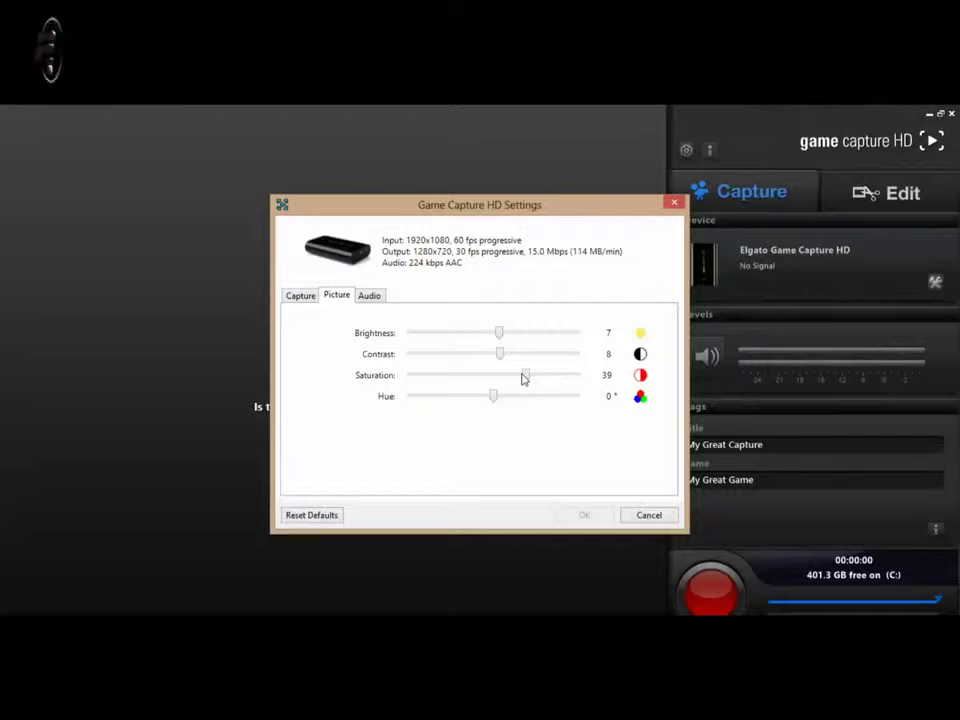
click(375, 298)
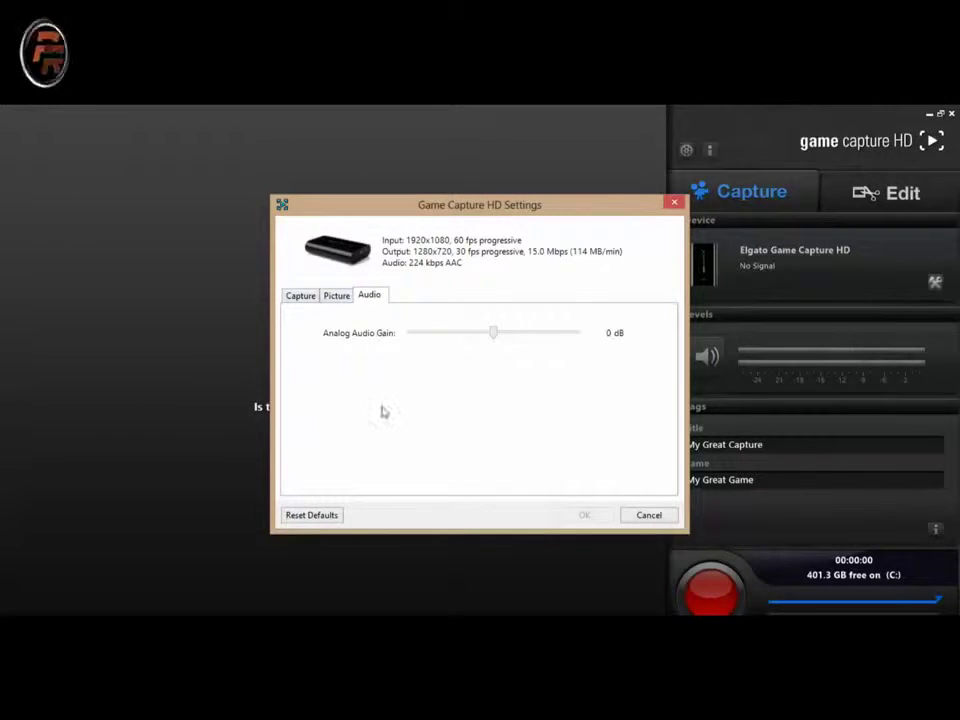
click(305, 300)
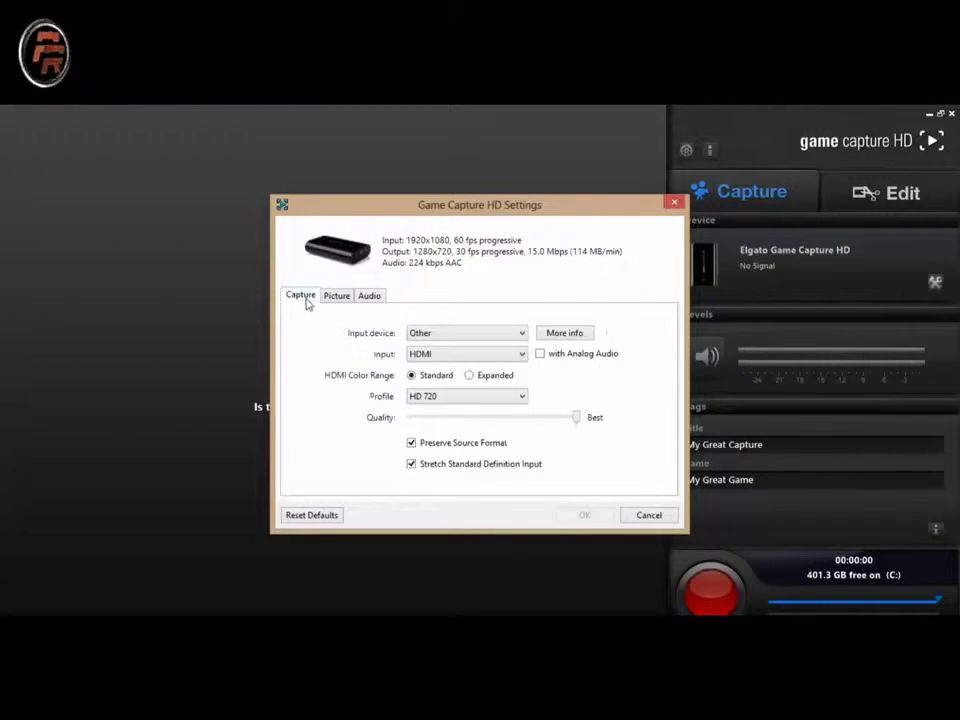
click(674, 202)
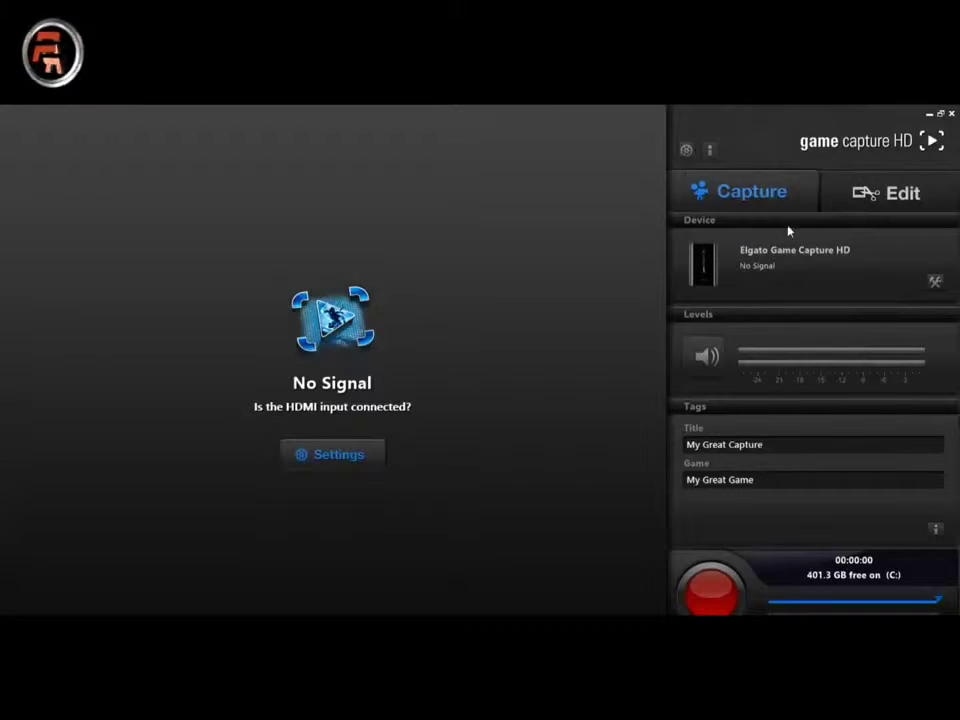
- In Preferences, keep the conversion format at MP4 Original and close the dialog
click(686, 150)
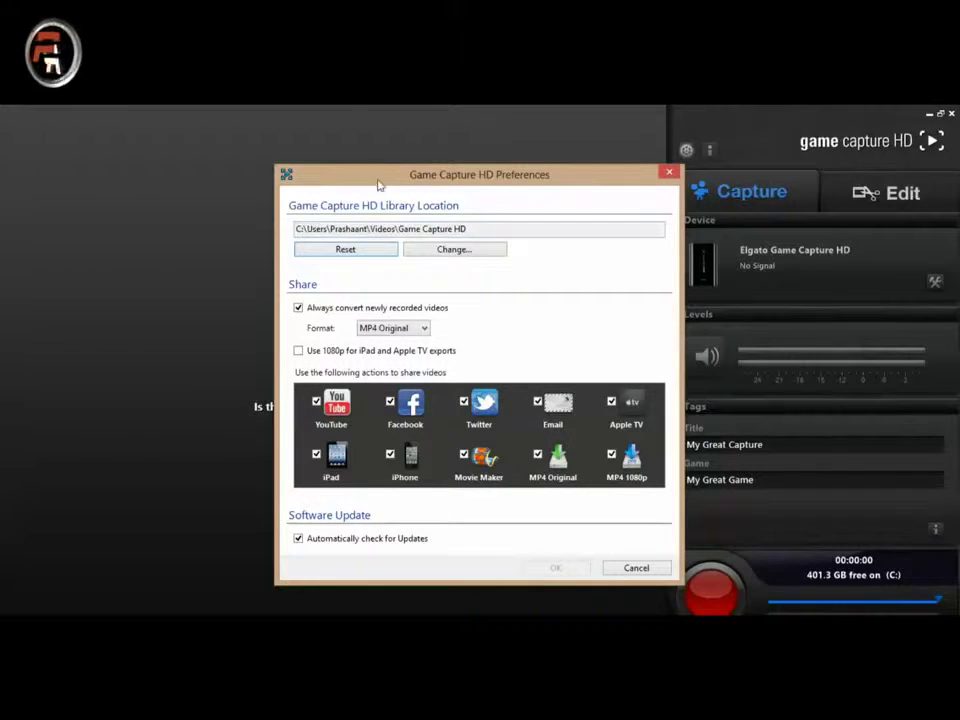
drag(379, 179, 371, 161)
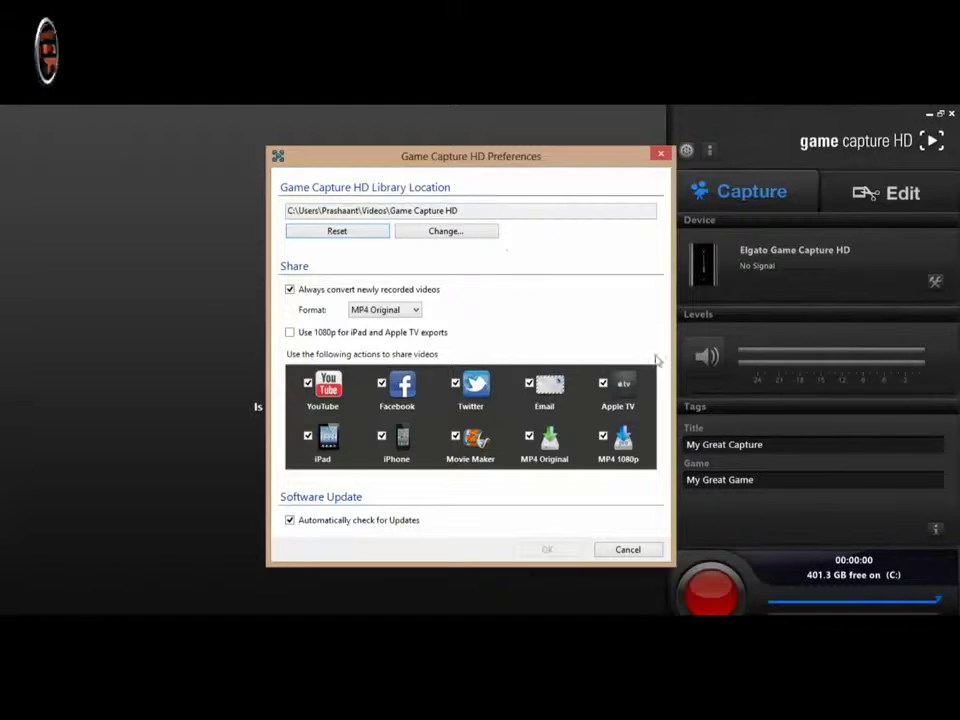
click(414, 312)
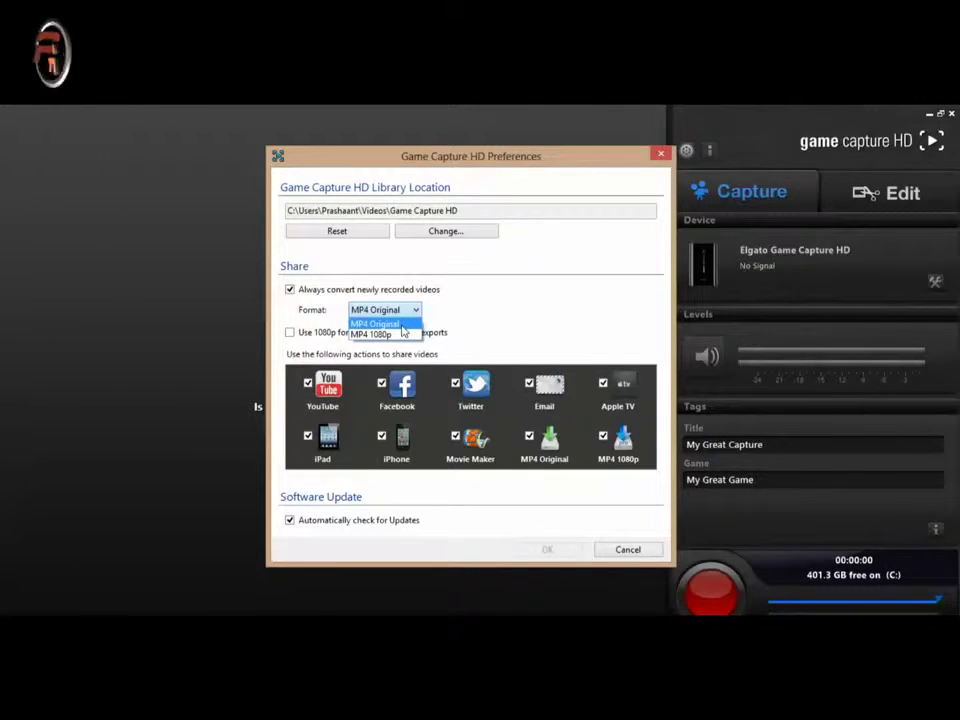
click(402, 325)
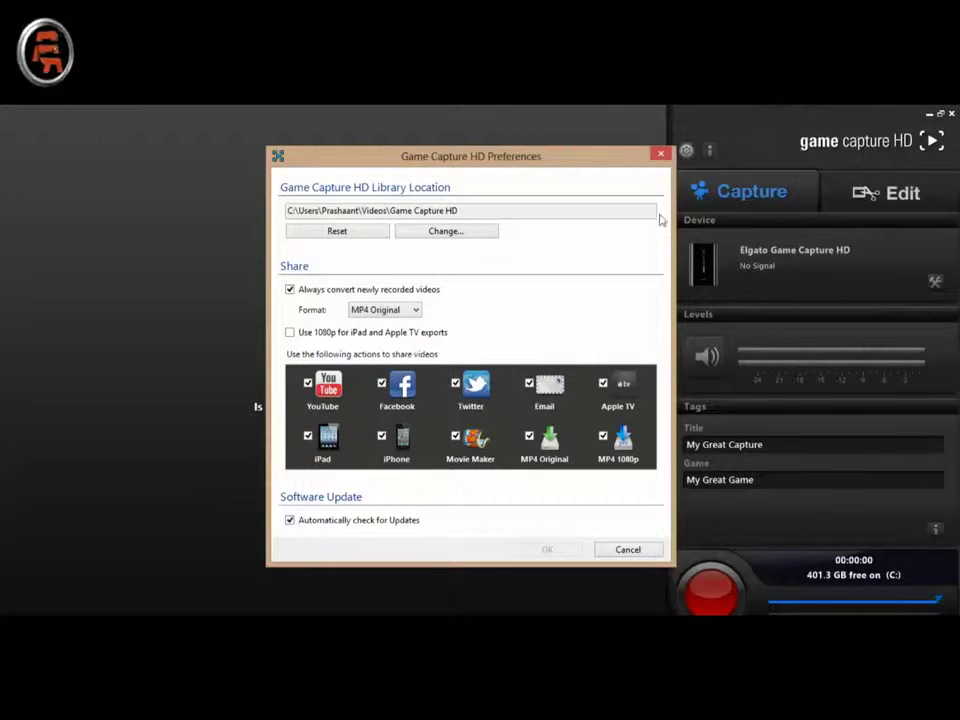
click(660, 157)
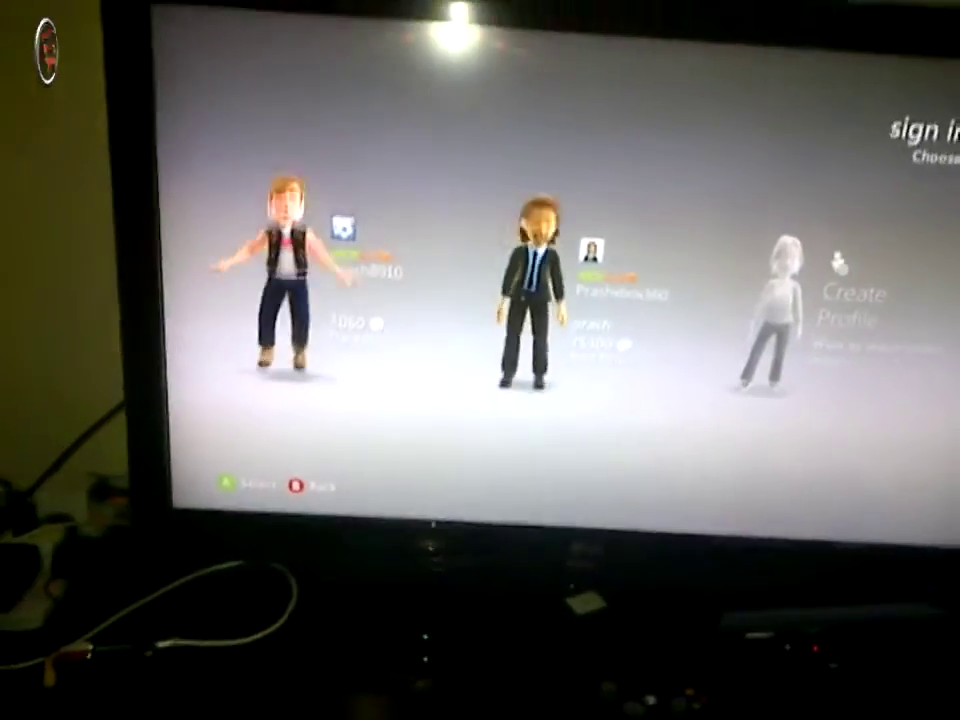
- Move to the next profile on the Xbox 360 sign-in screen
key(Right)
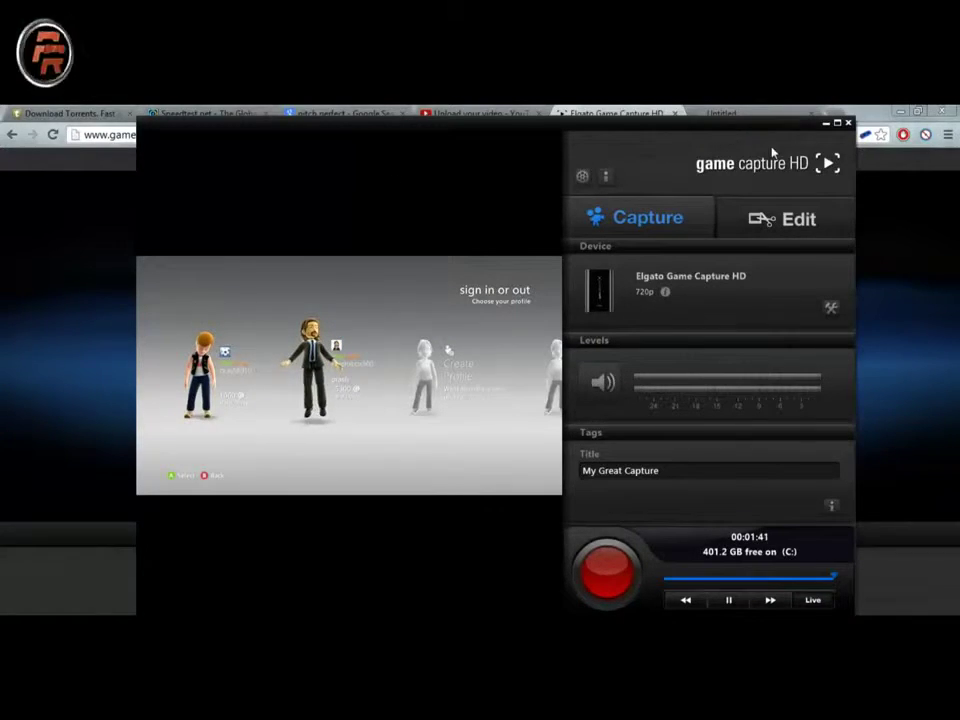
- Maximize and then restore the window, and record a brief clip of the Xbox sign-in screen
click(837, 123)
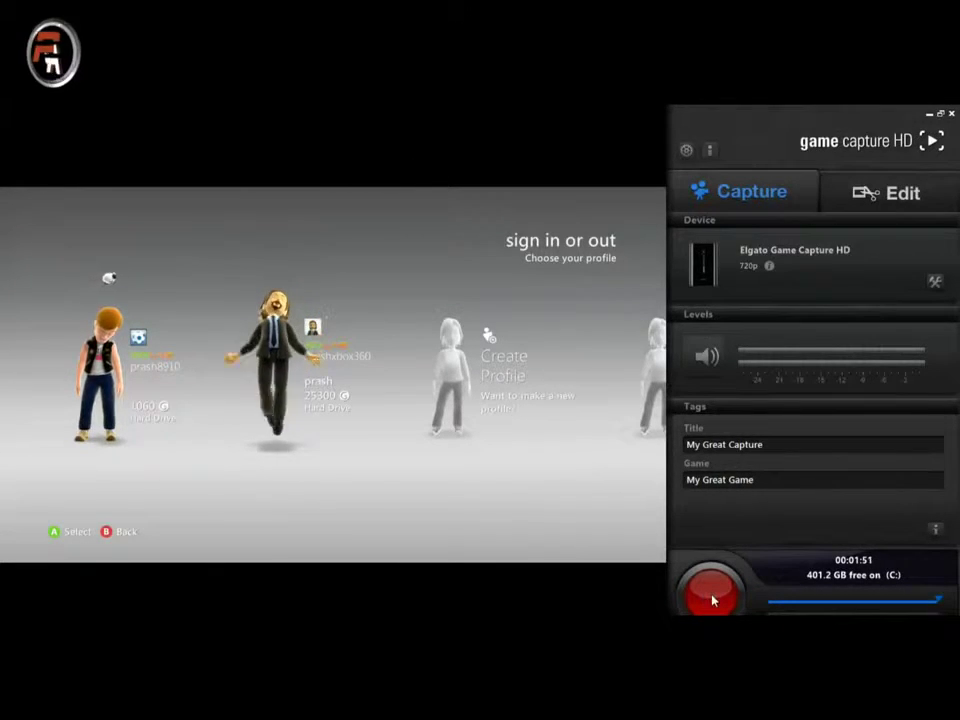
drag(578, 139, 494, 100)
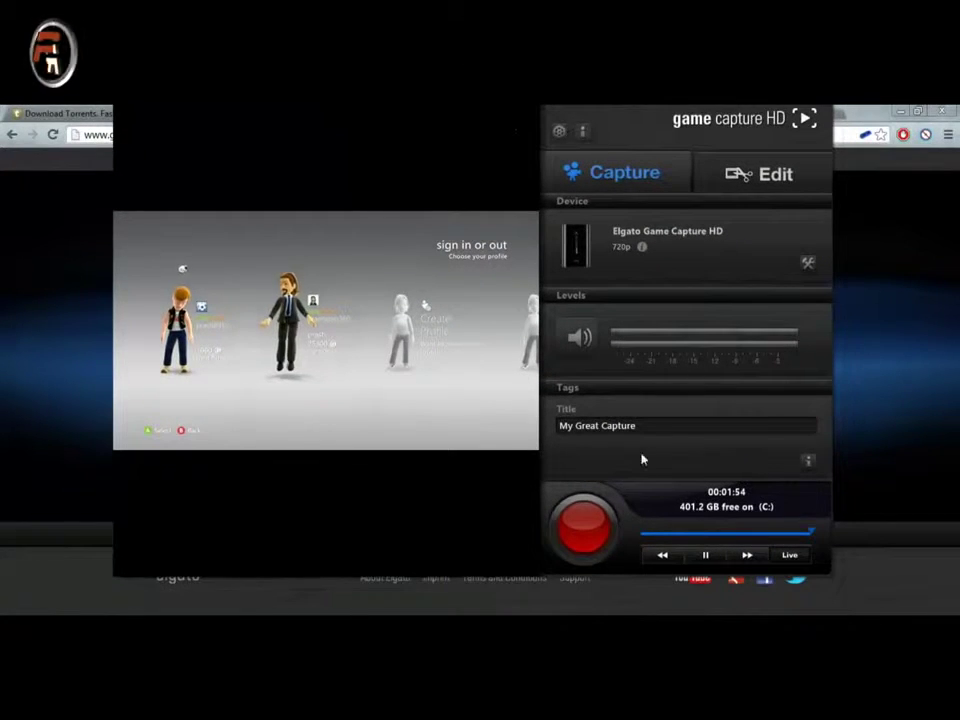
click(588, 540)
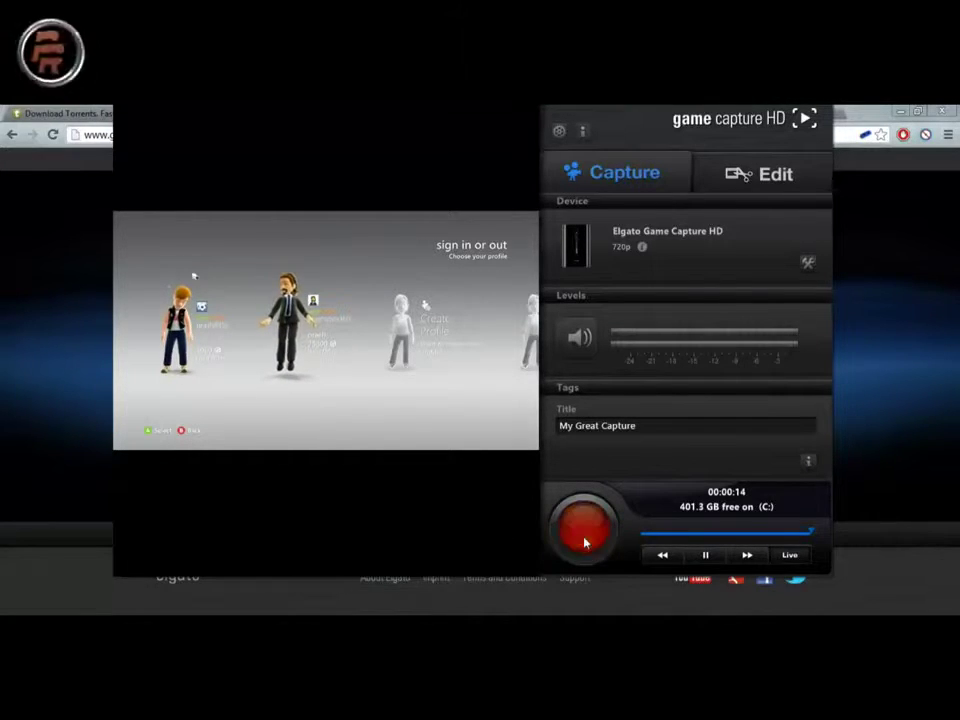
click(566, 512)
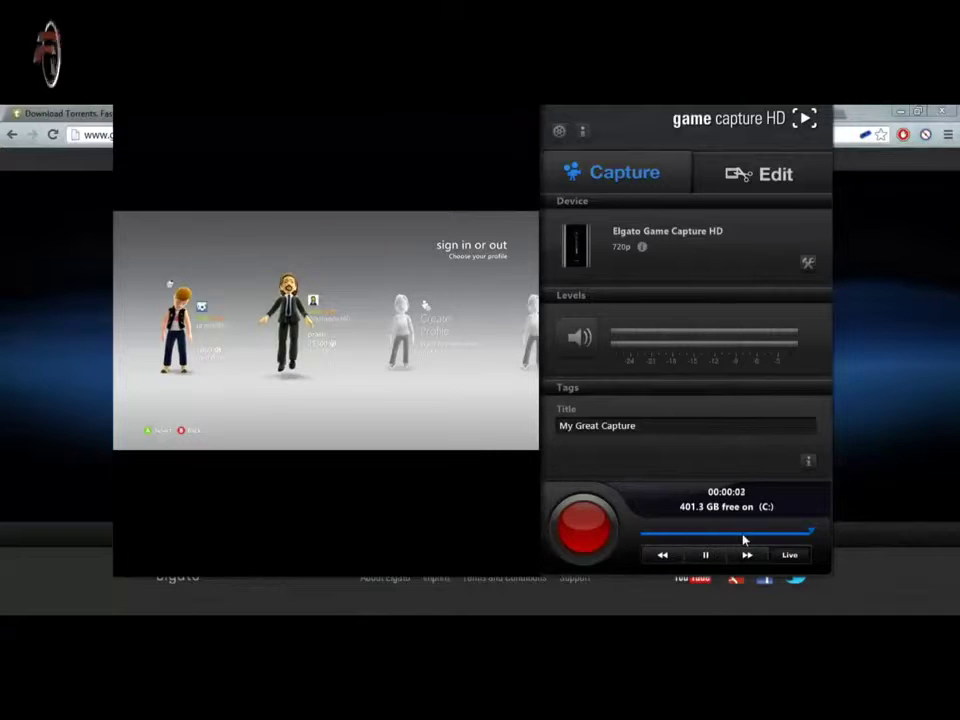
- Scrub the feed back about three seconds, return near Live, then rewind a few seconds again
drag(812, 536, 657, 538)
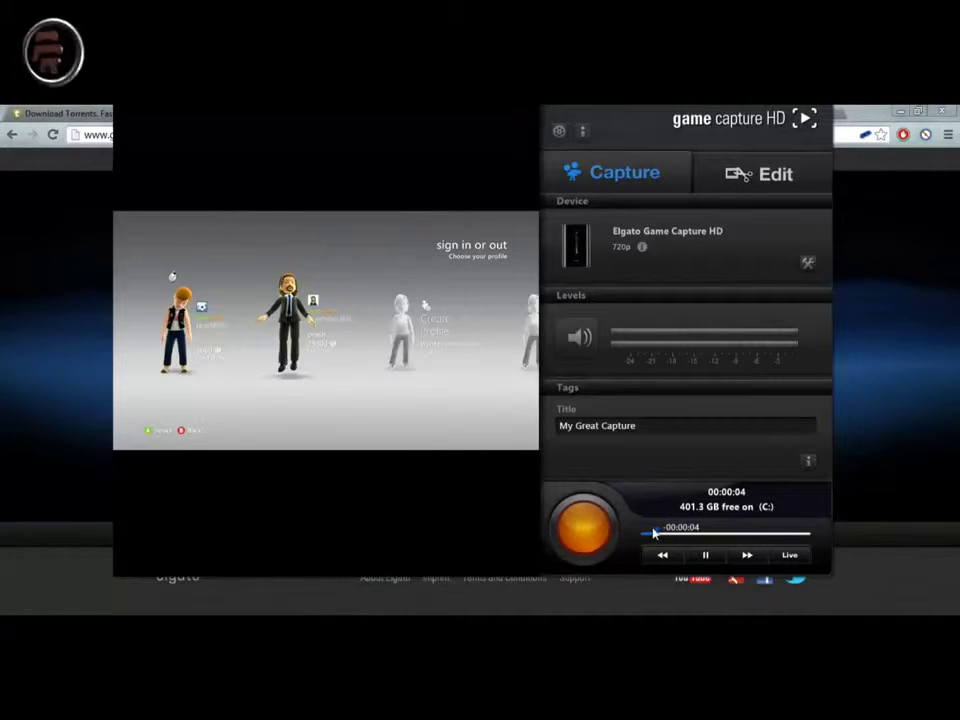
drag(653, 533, 809, 538)
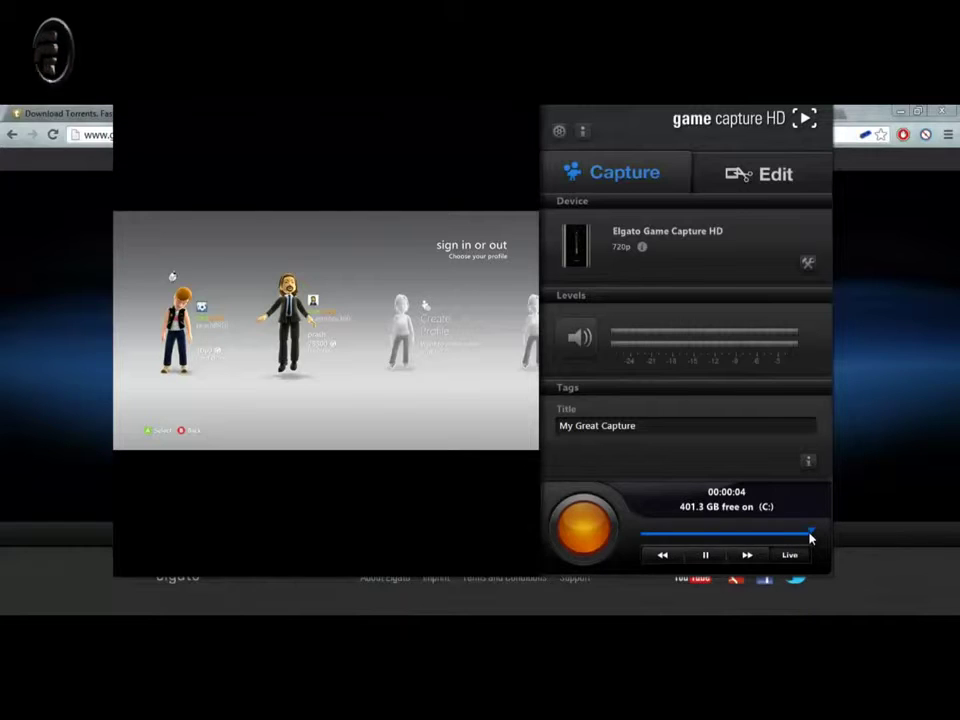
drag(810, 537, 698, 541)
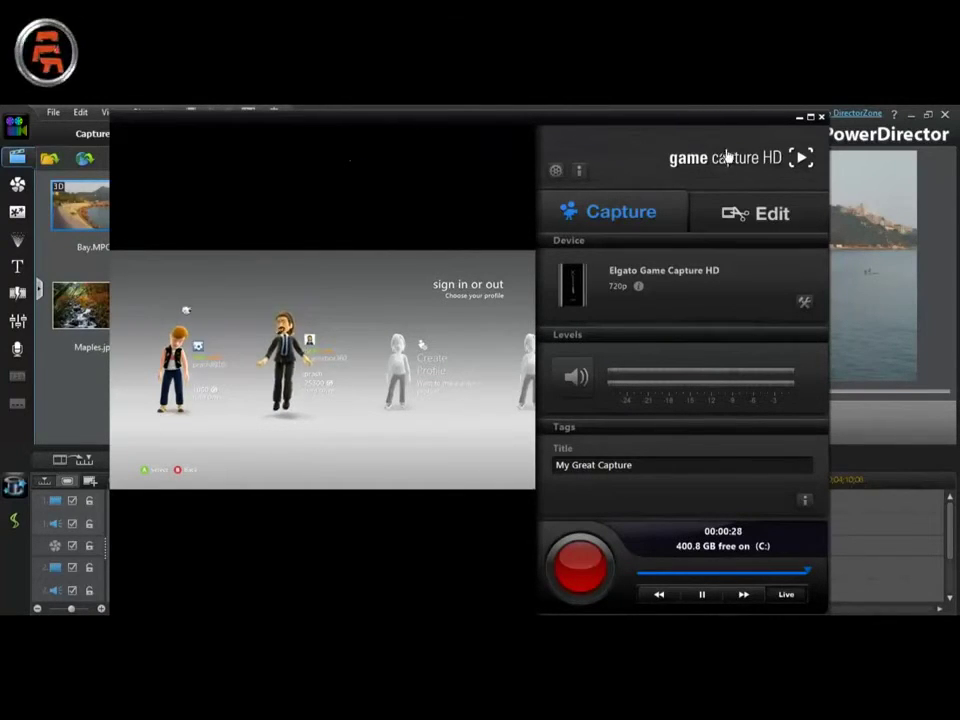
- Minimize Game Capture HD so PowerDirector's New Untitled Project comes to the front
click(800, 118)
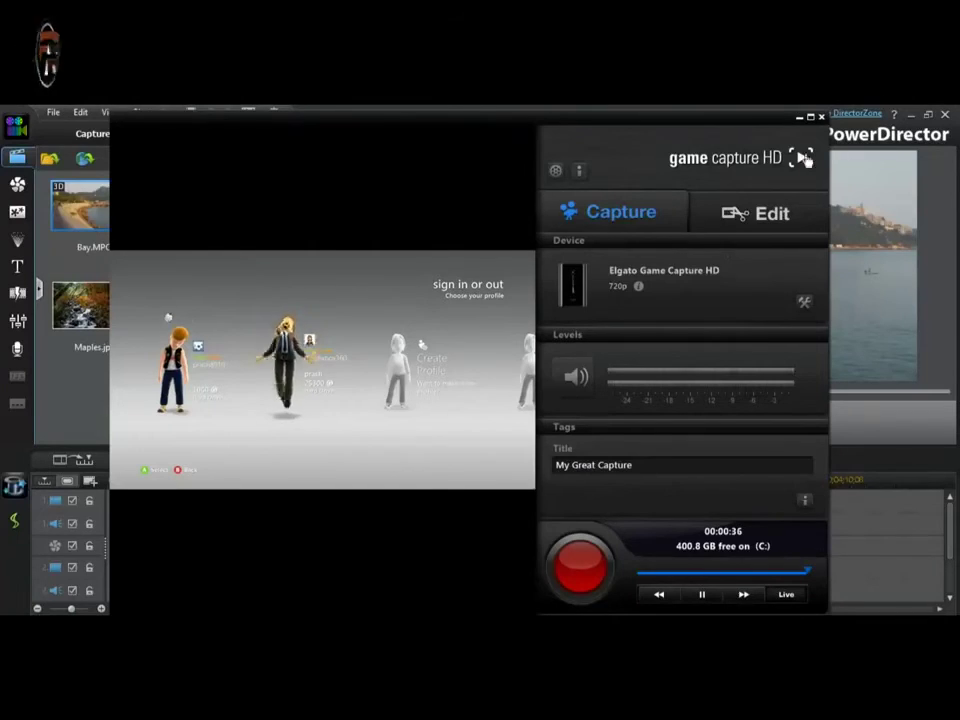
click(800, 119)
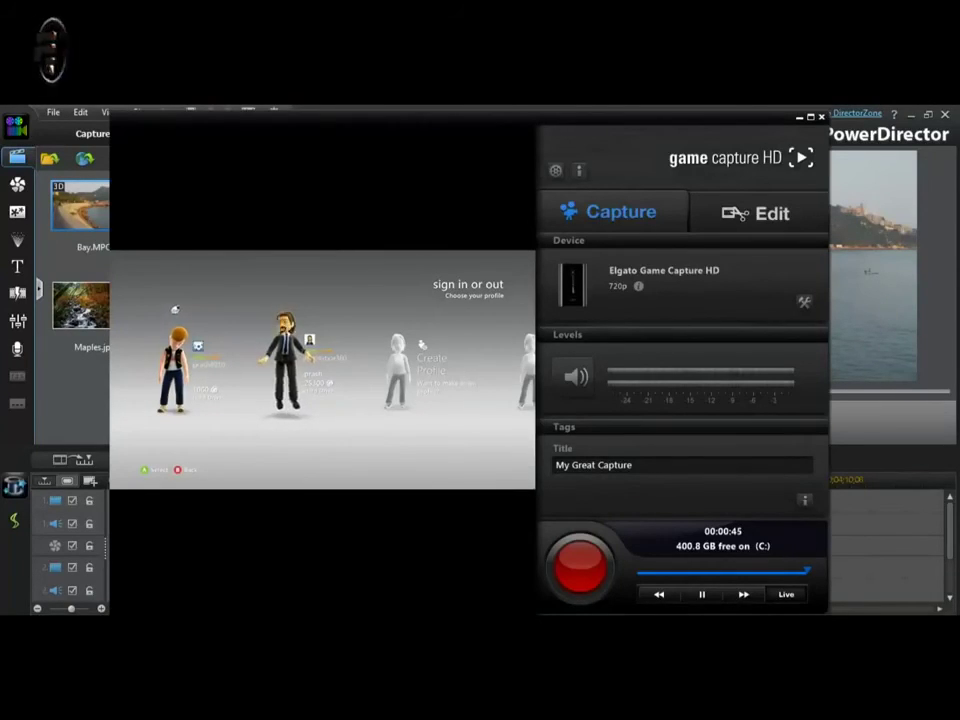
click(798, 118)
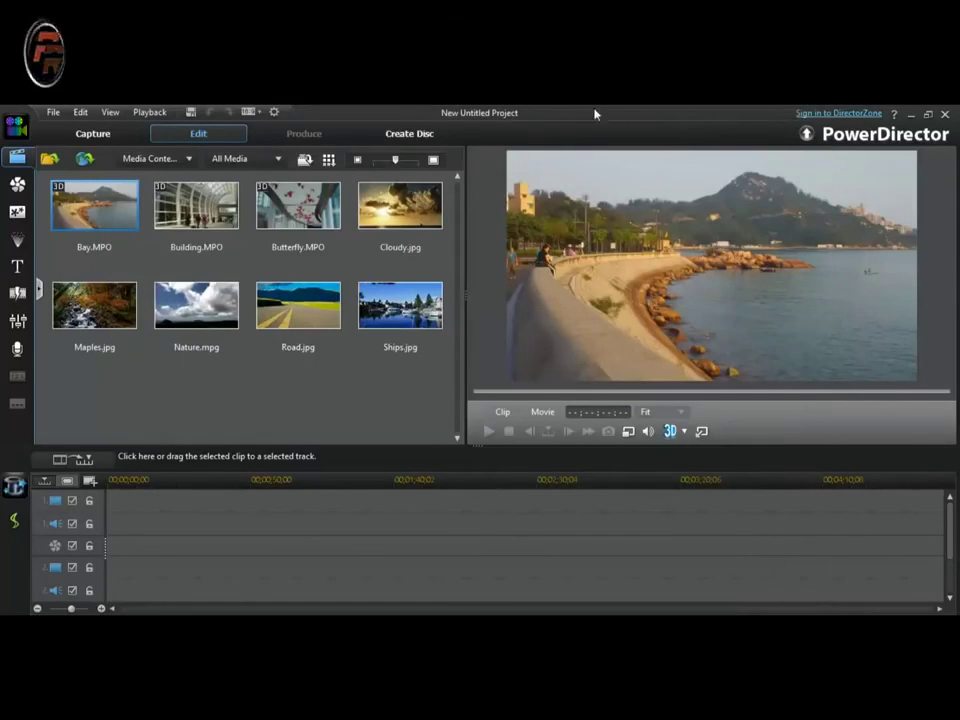